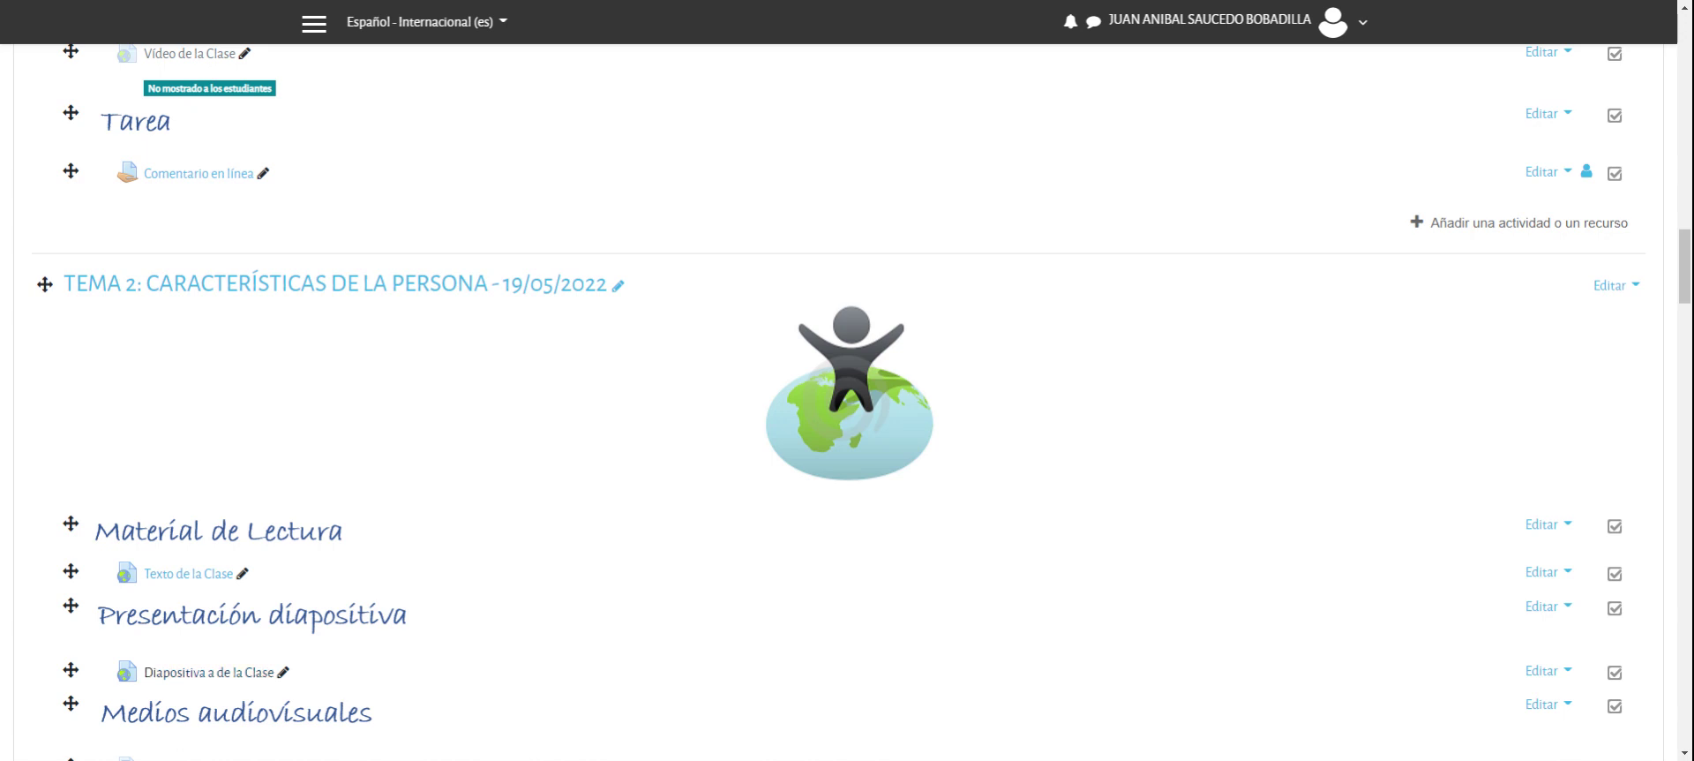
Open the Comentario en línea assignment under Tema 2 and highlight its instruction text.
scroll(640, 335, down, 1)
scroll(649, 362, down, 1)
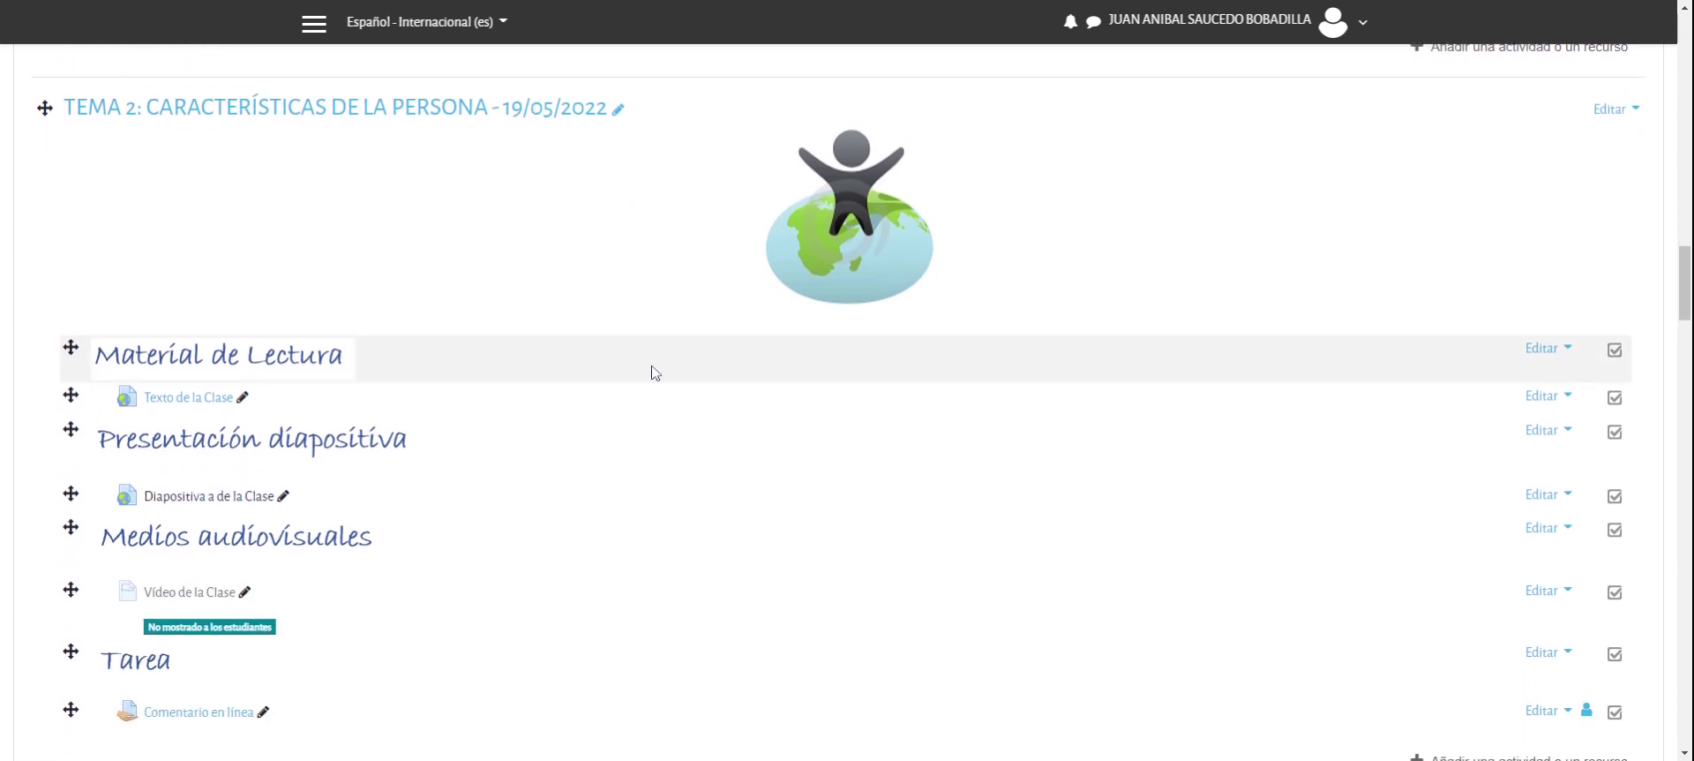
scroll(653, 371, down, 1)
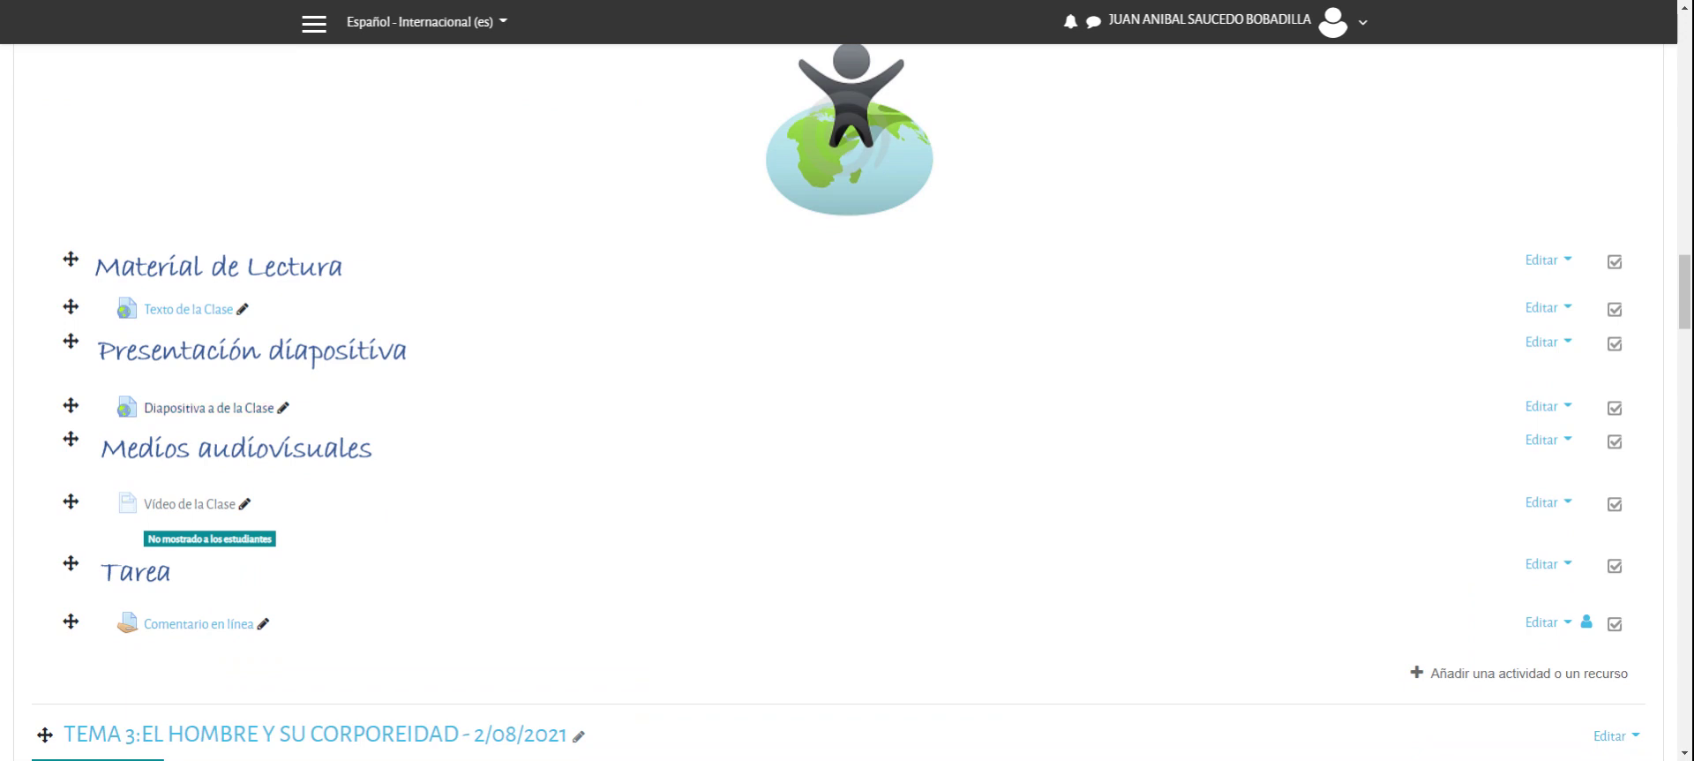
click(210, 625)
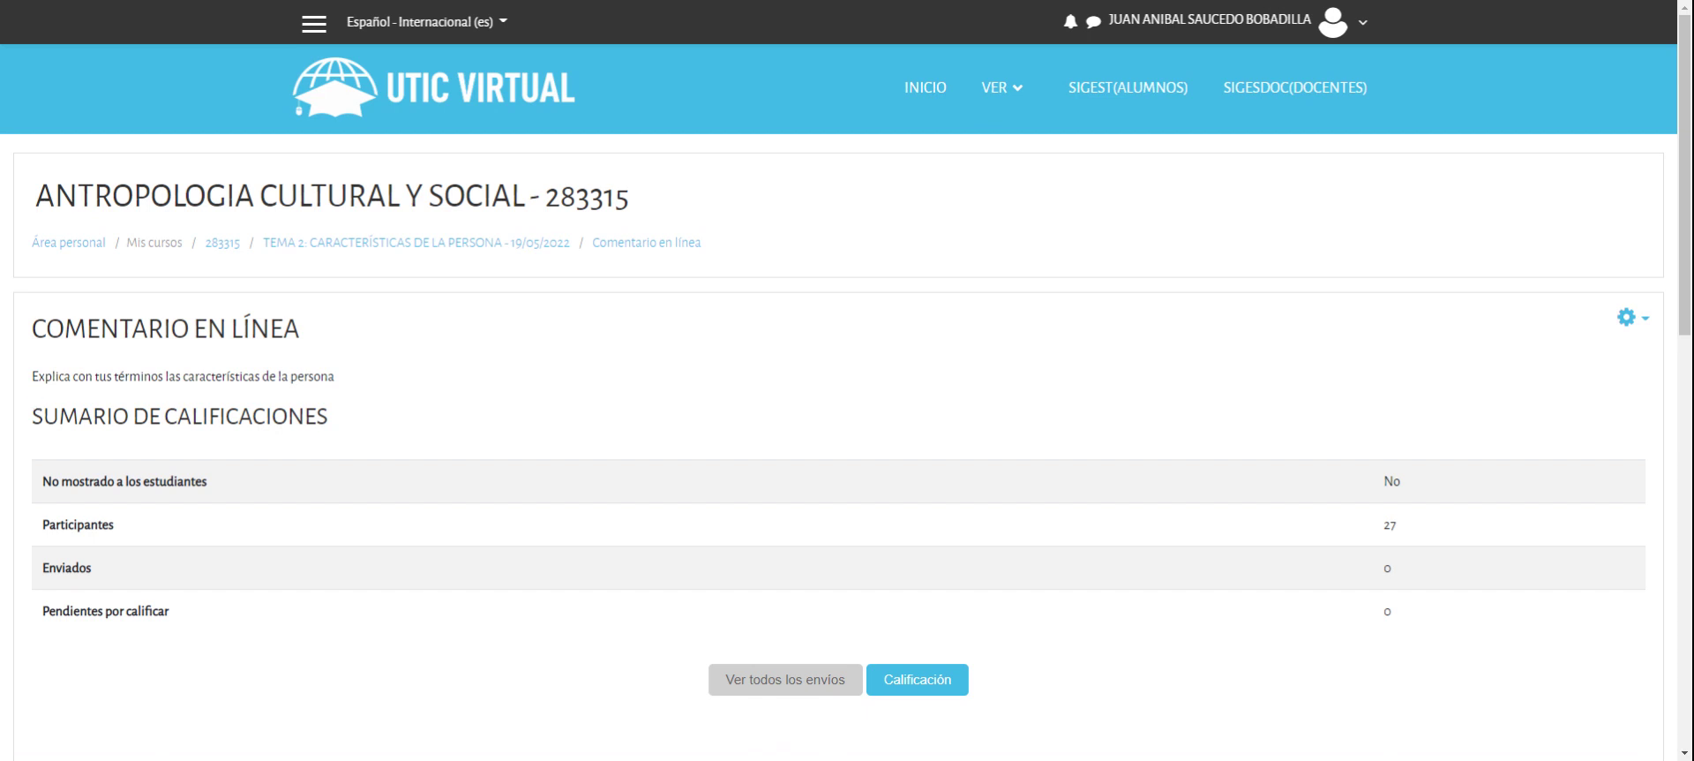
drag(352, 379, 9, 373)
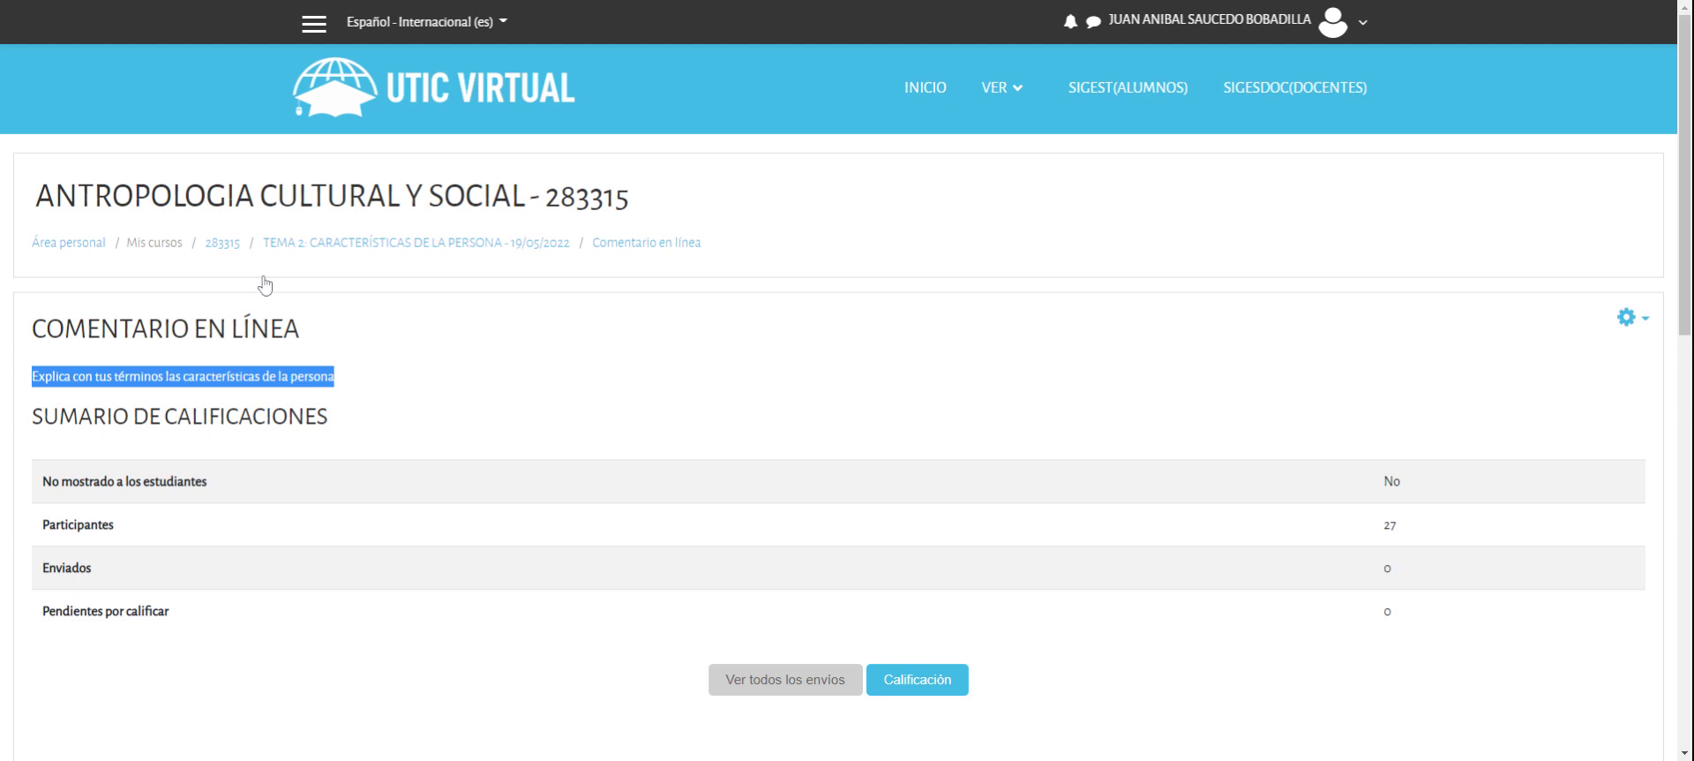
Return to the Tema 2: Características de la Persona section and reopen its Comentario en línea assignment.
click(323, 252)
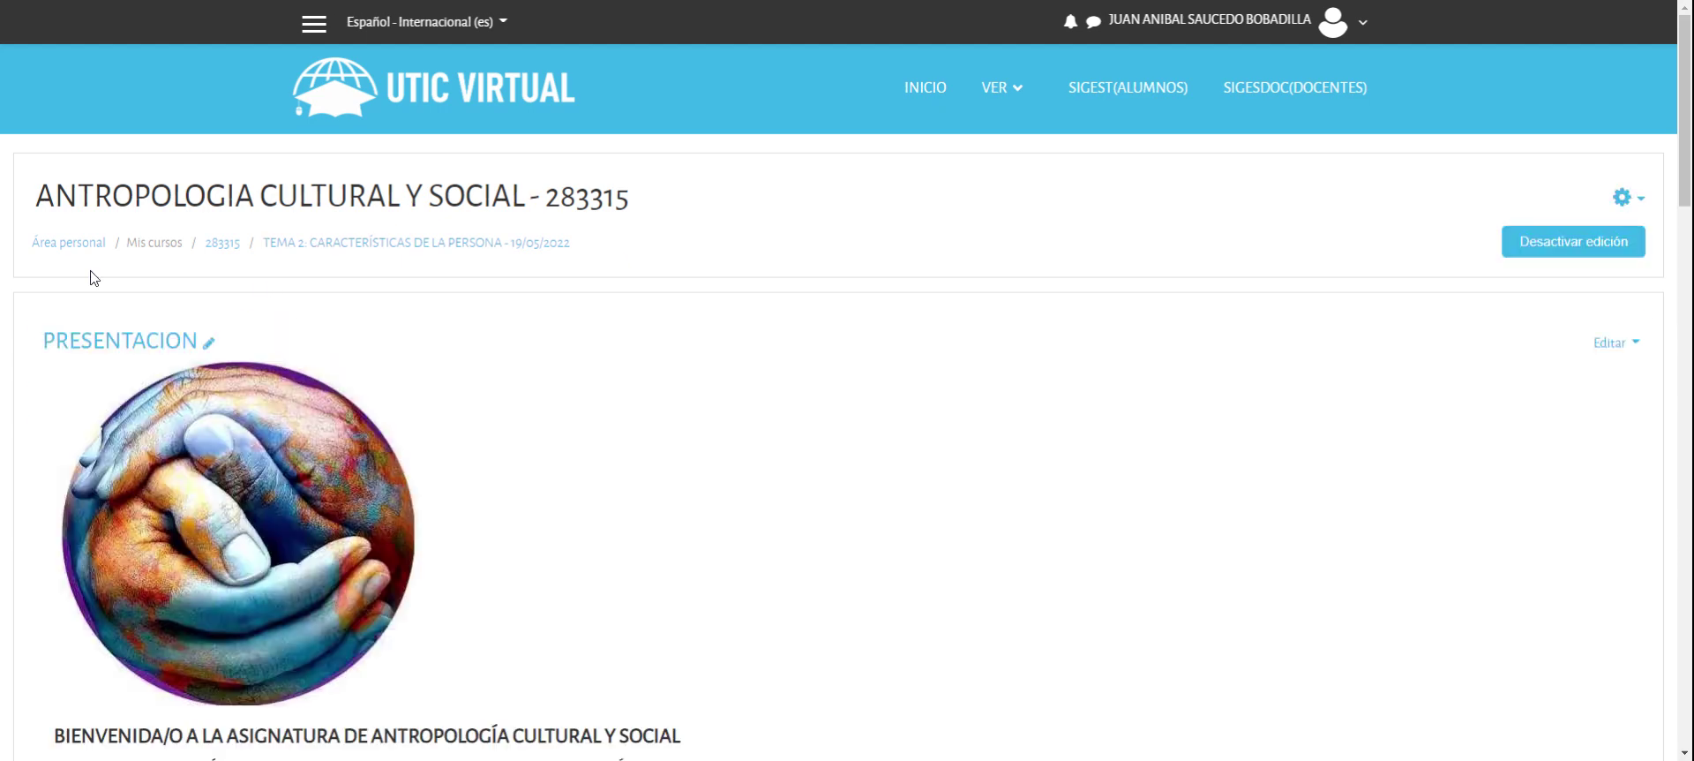
scroll(219, 250, down, 5)
scroll(208, 238, down, 9)
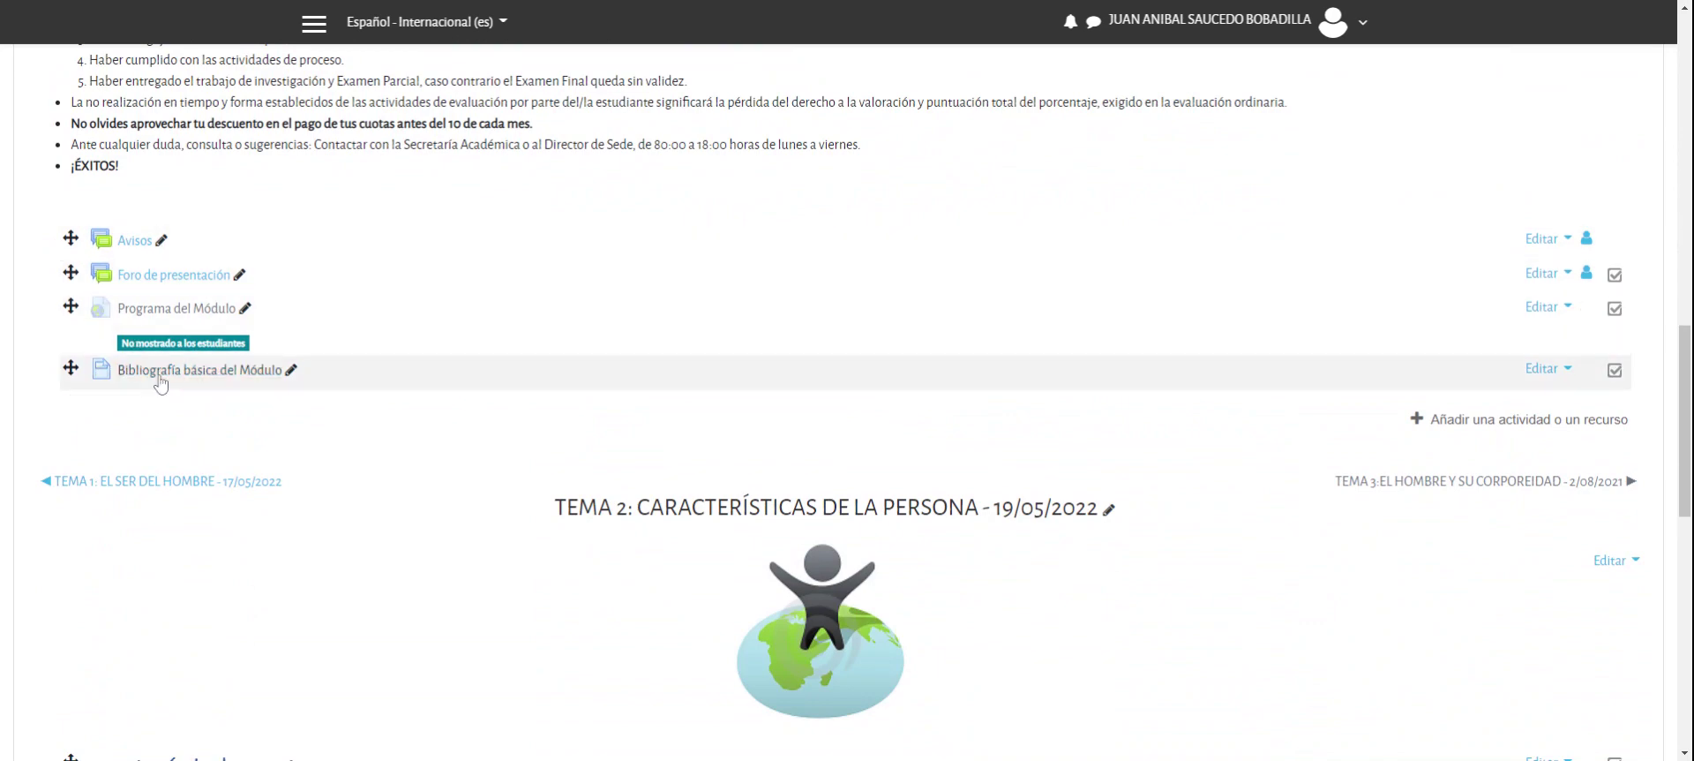
scroll(236, 353, down, 5)
scroll(236, 353, down, 2)
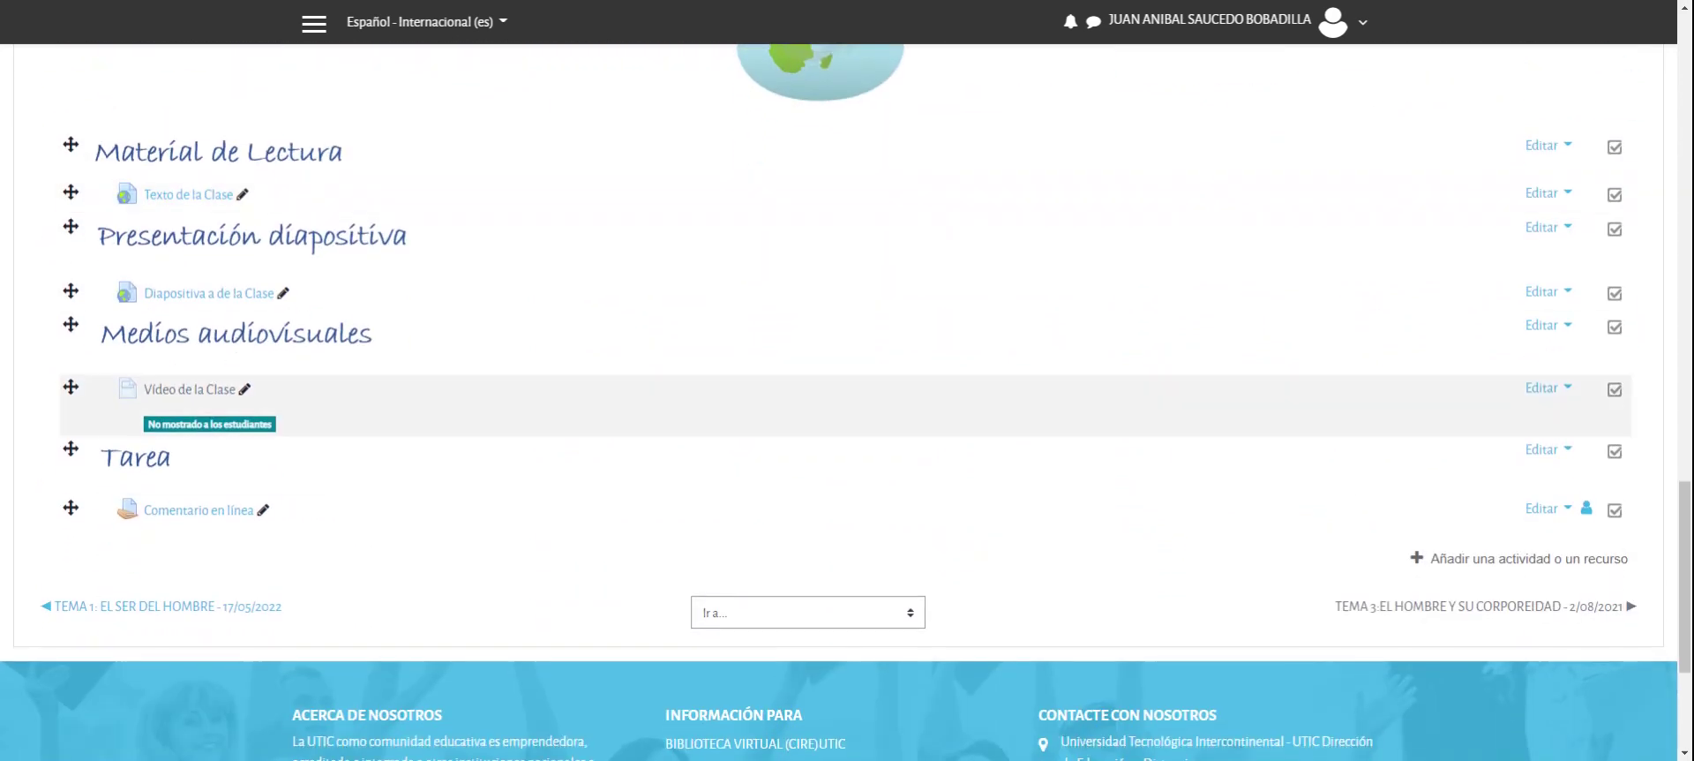
click(222, 511)
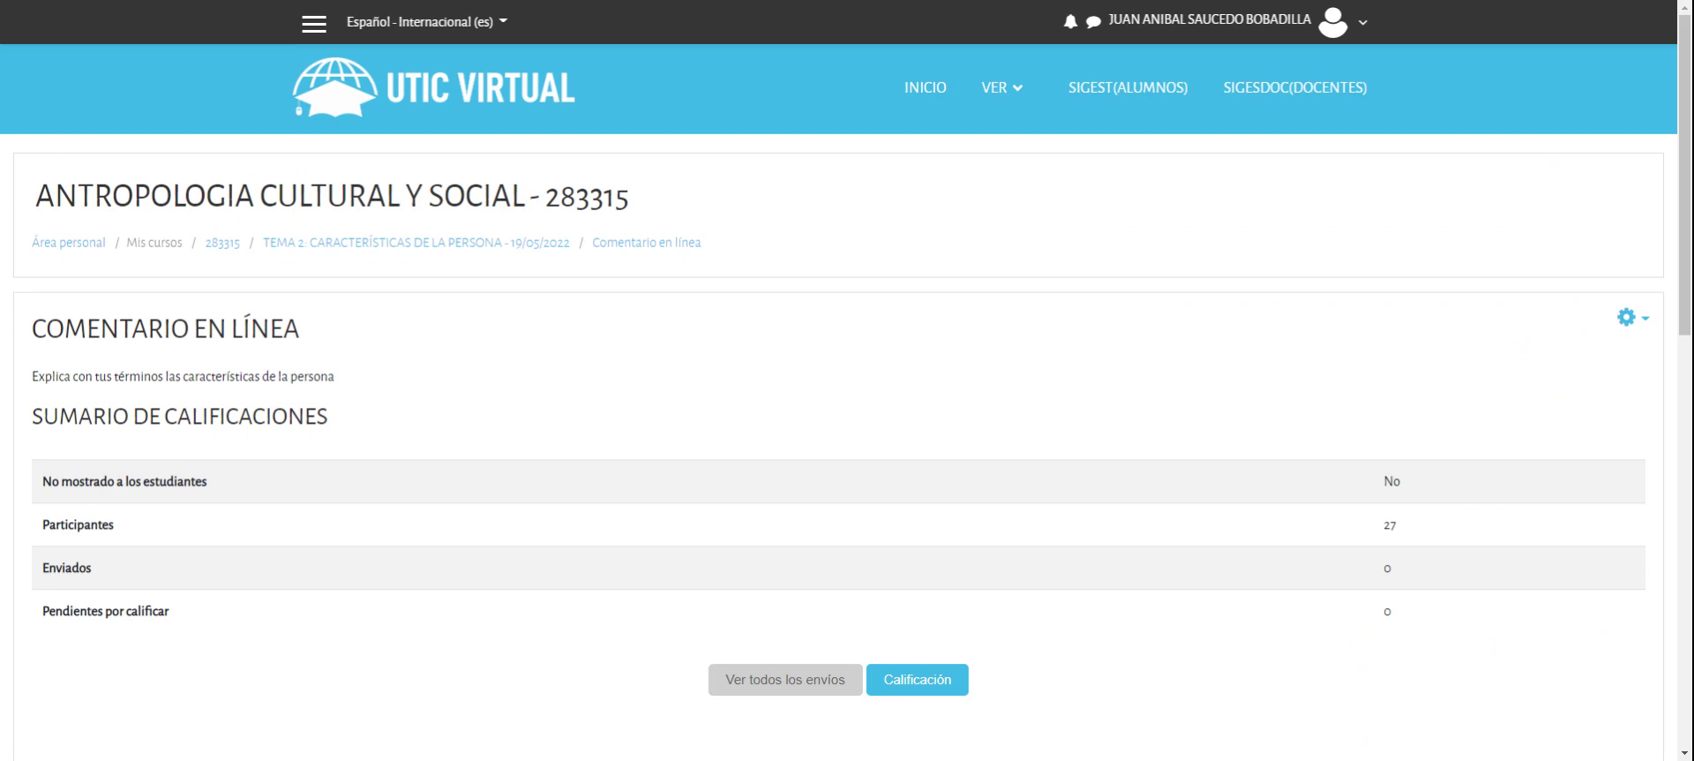
Go back to the Tema 2 page and review its resources and the course presentation with the exam requirements.
key(alt+Left)
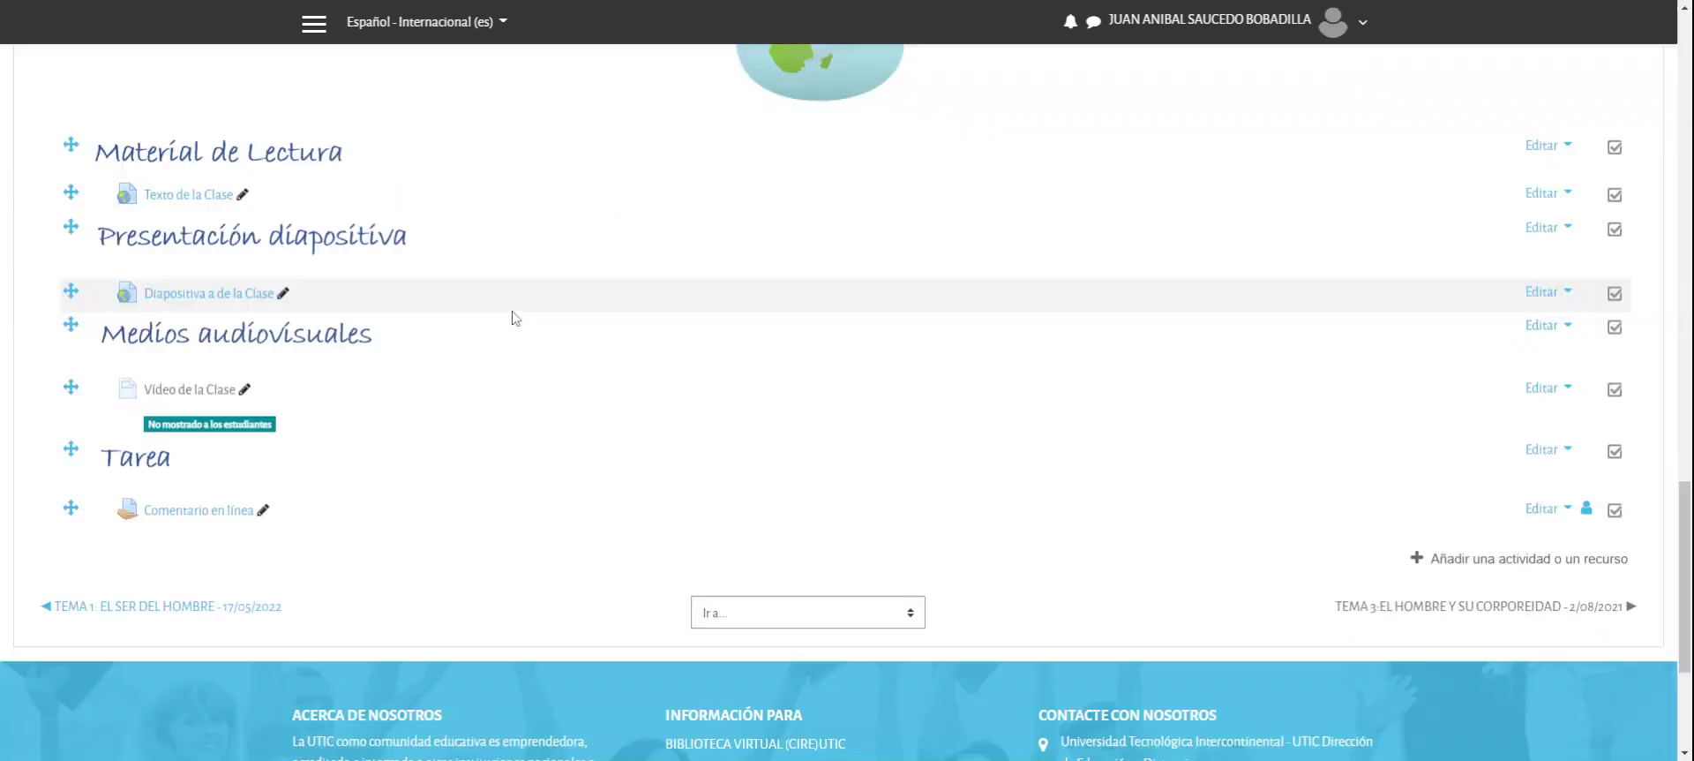
scroll(432, 328, up, 2)
scroll(432, 329, up, 3)
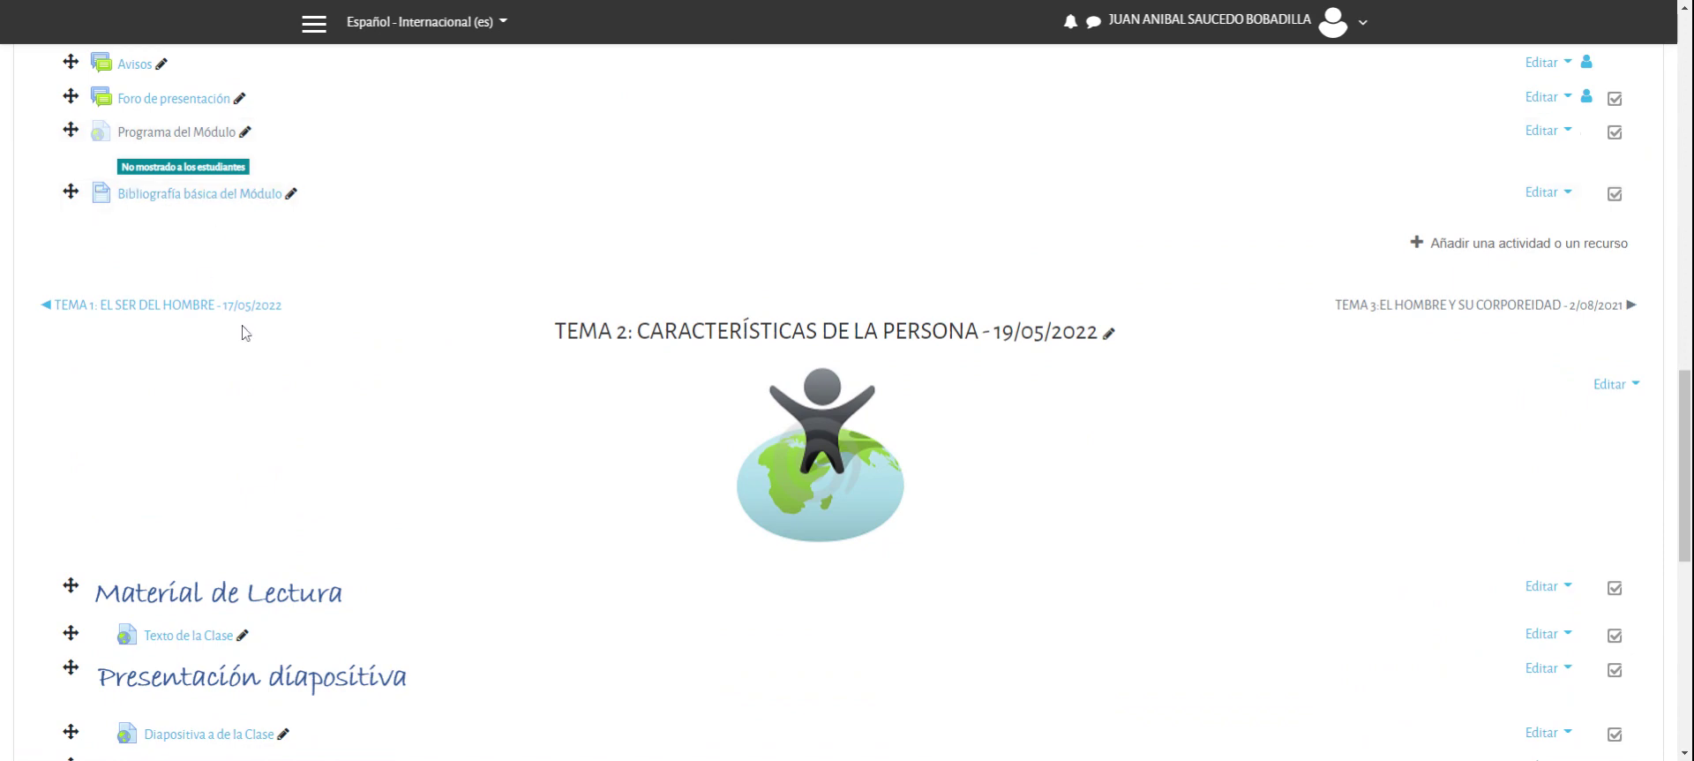
scroll(243, 328, up, 1)
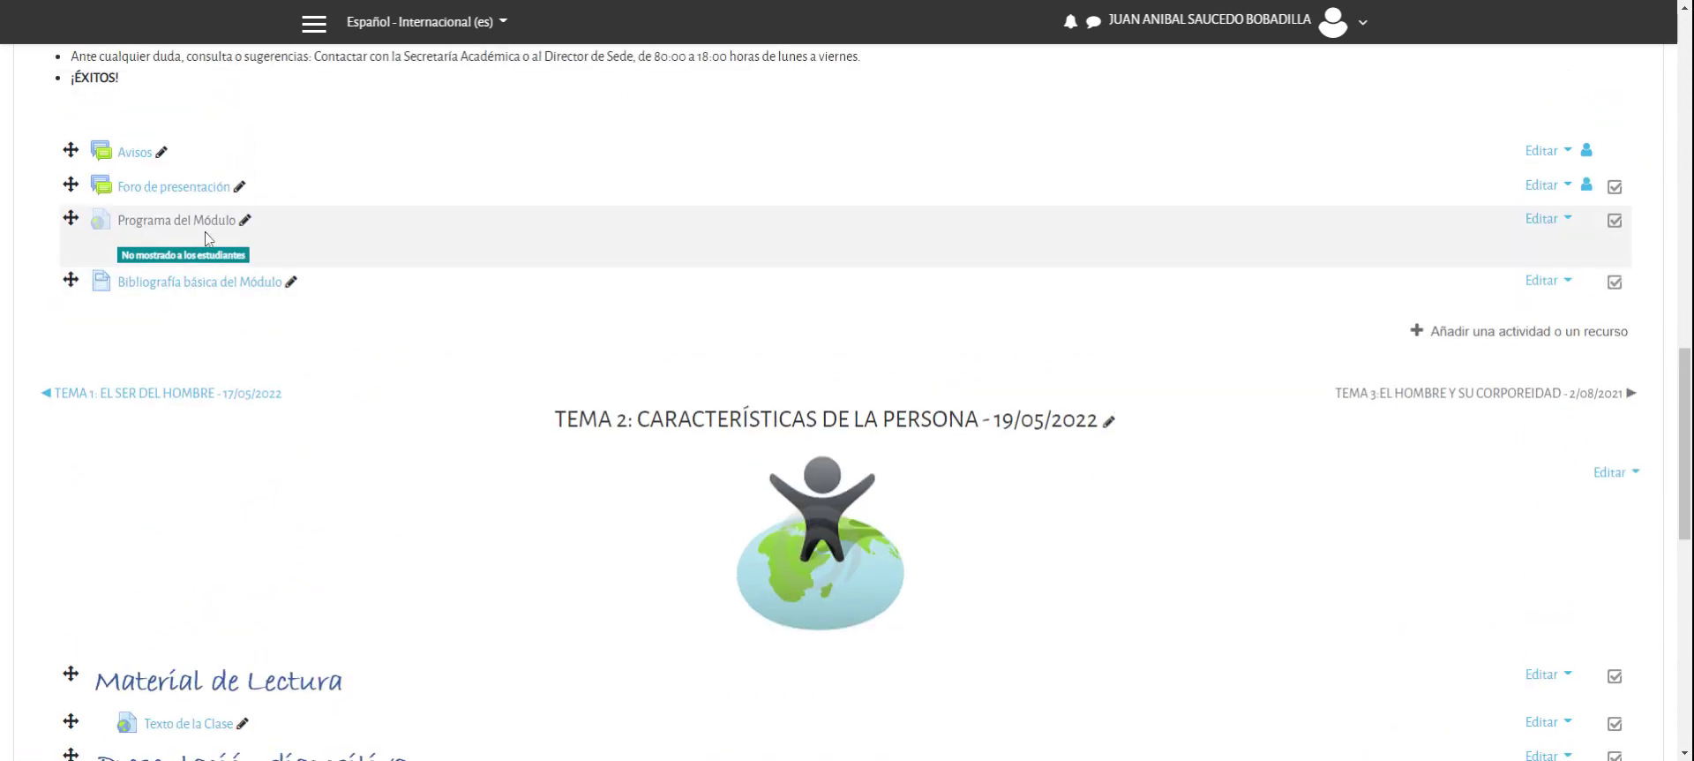
scroll(365, 332, up, 2)
scroll(365, 332, up, 3)
scroll(357, 362, down, 8)
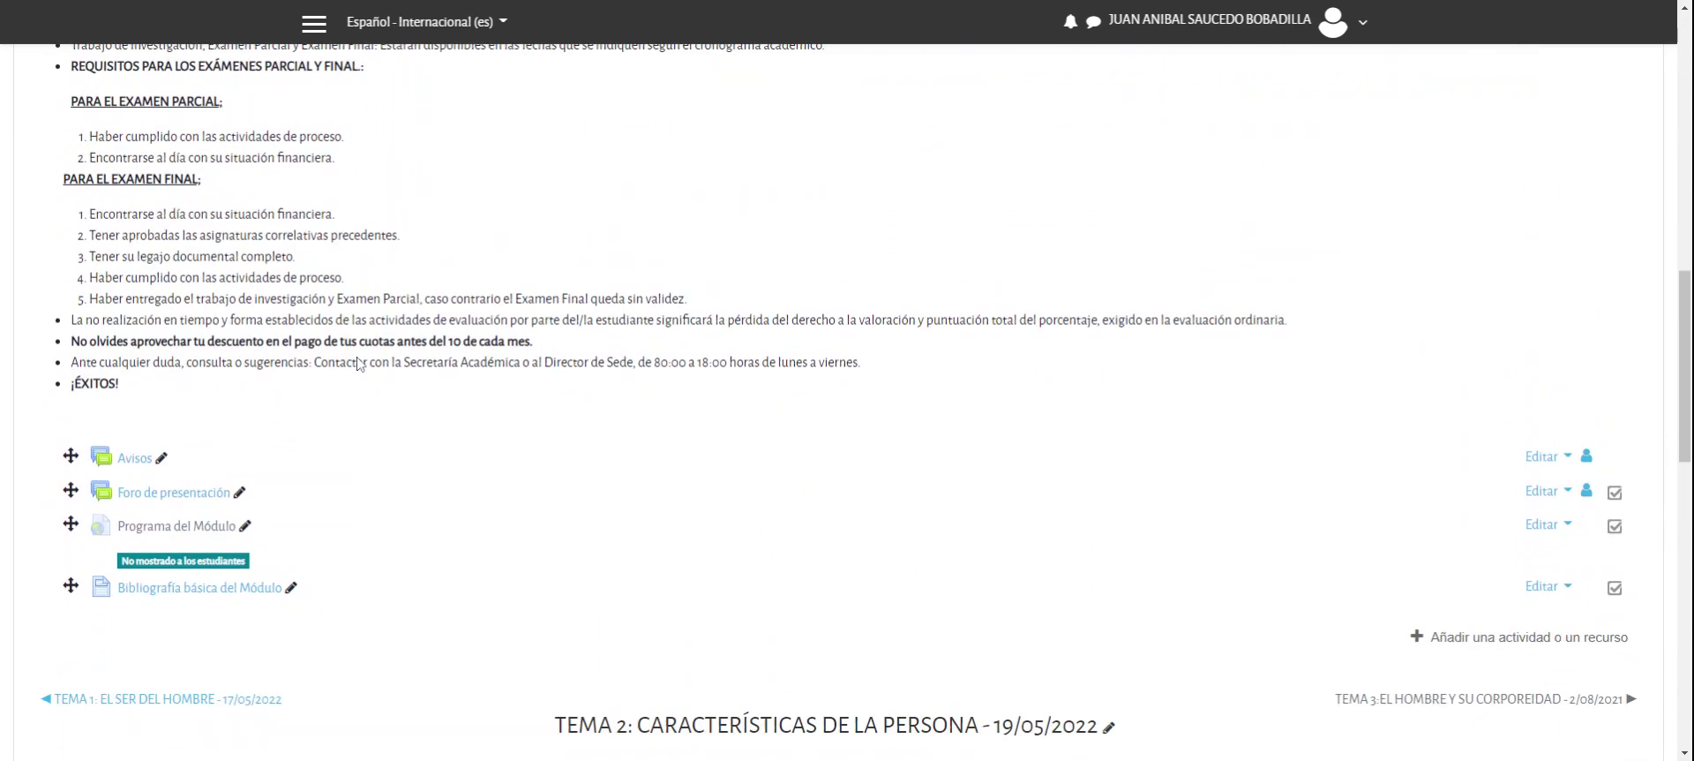
scroll(358, 368, up, 4)
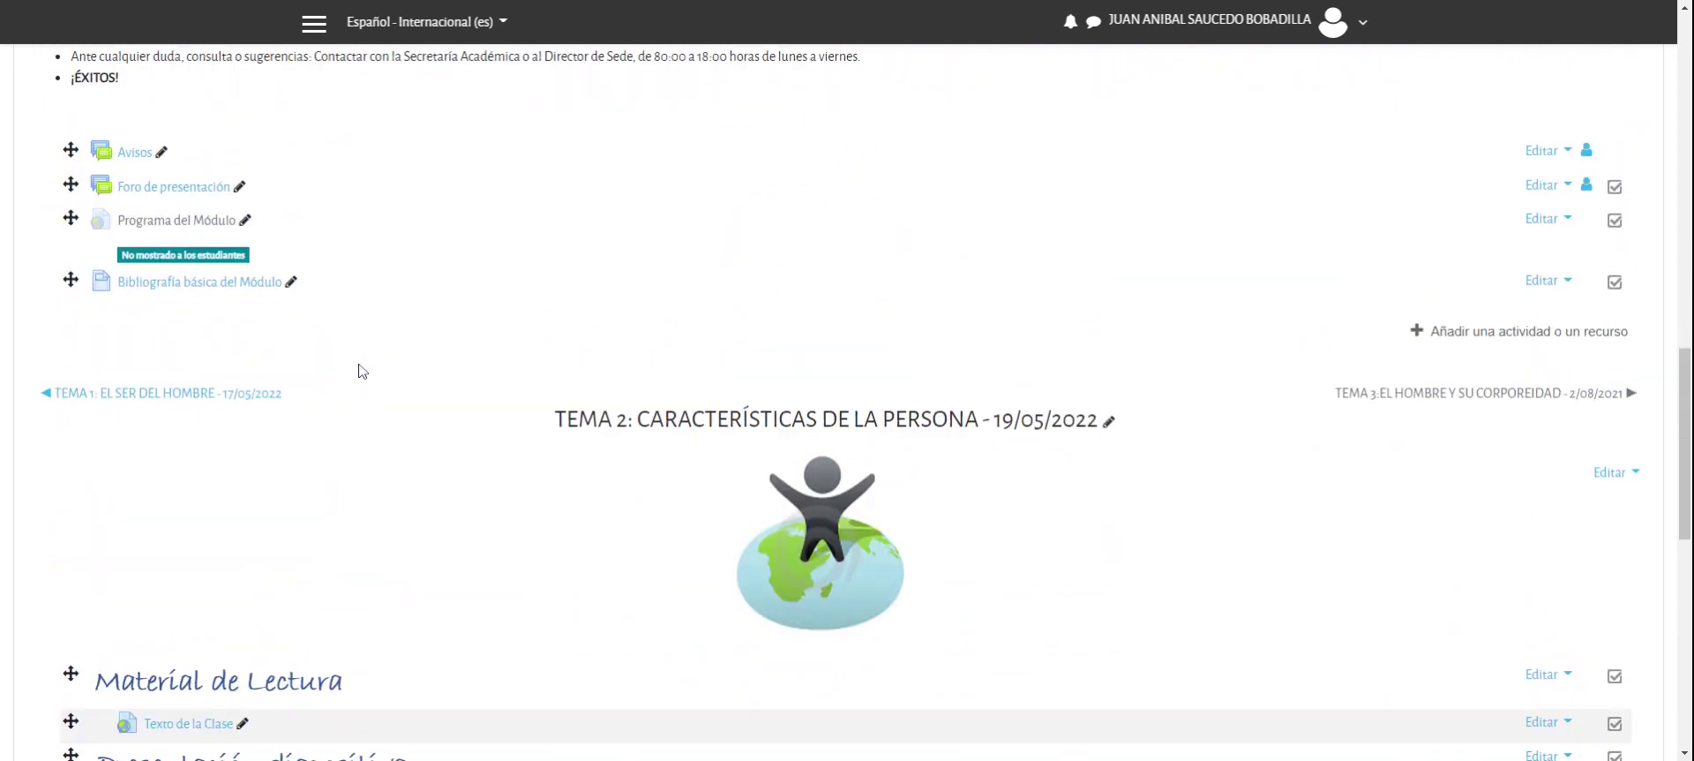
scroll(361, 374, up, 8)
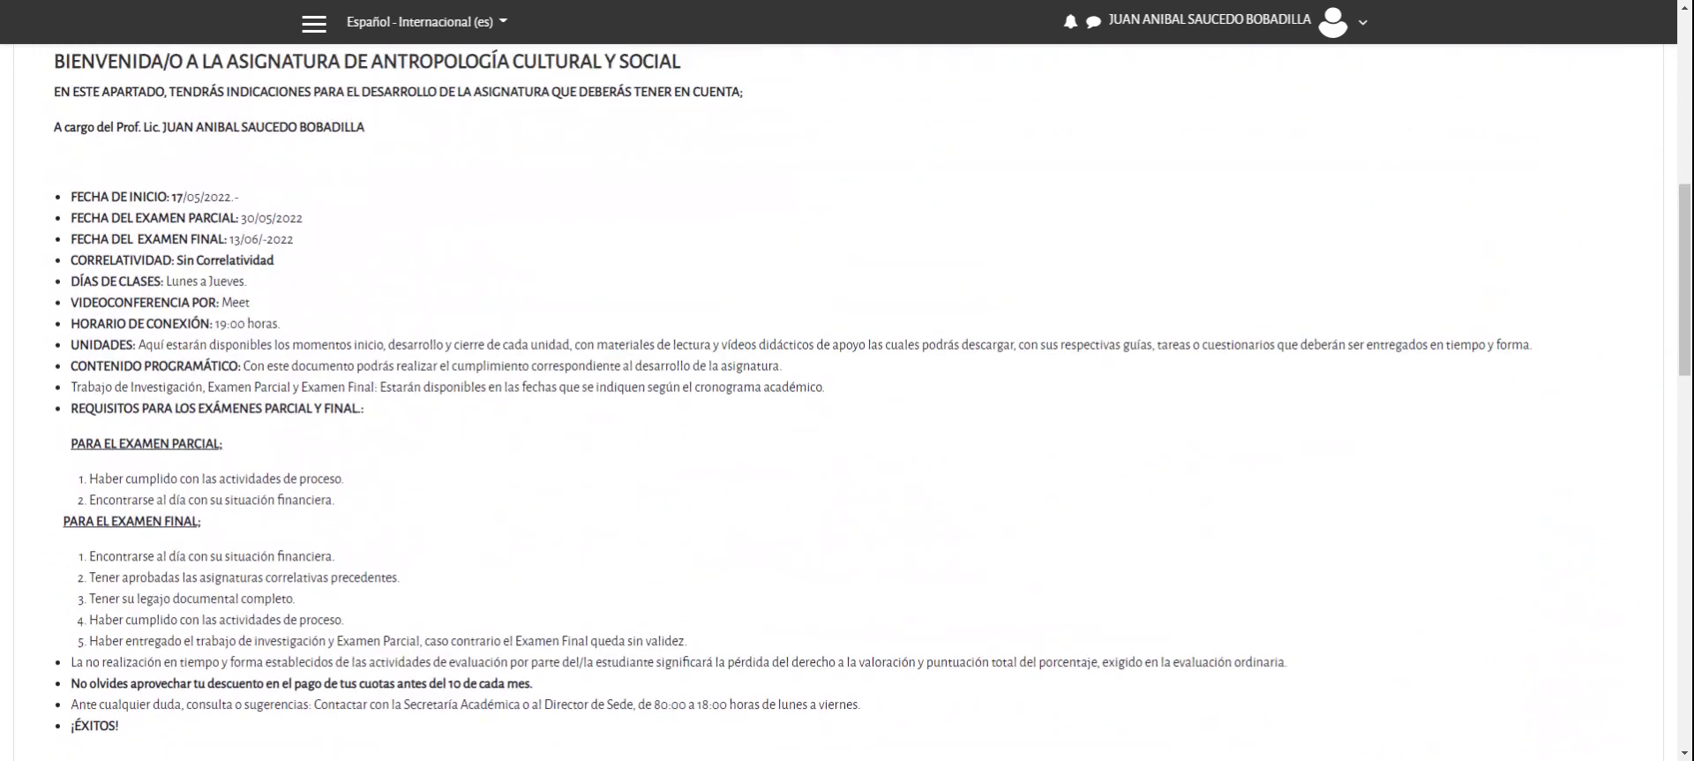
scroll(382, 388, down, 10)
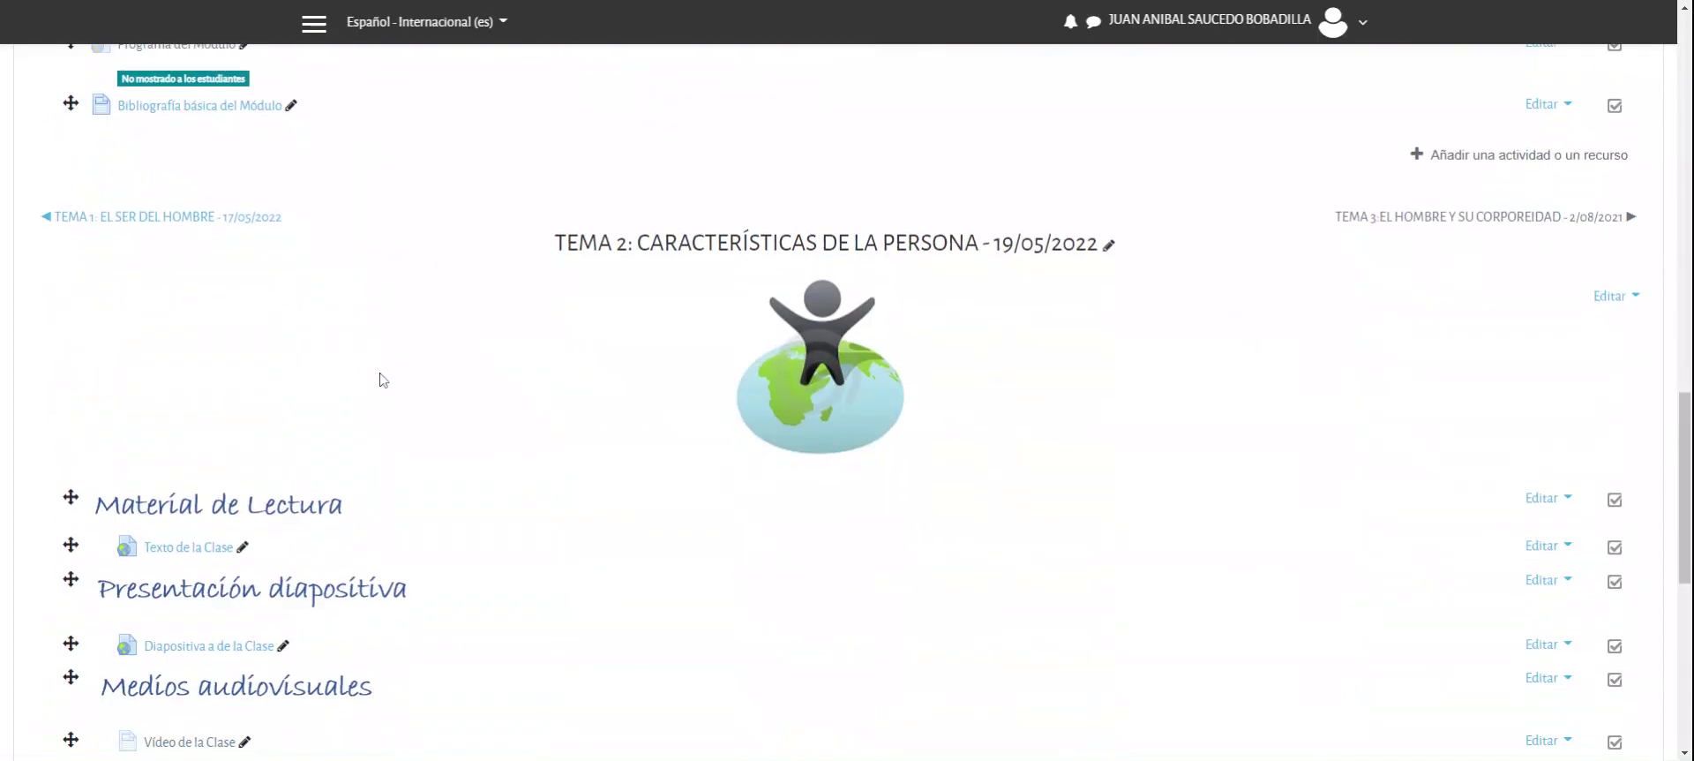
Switch to the Tema 1: El Ser del Hombre section and open its Comentario en línea assignment.
click(176, 218)
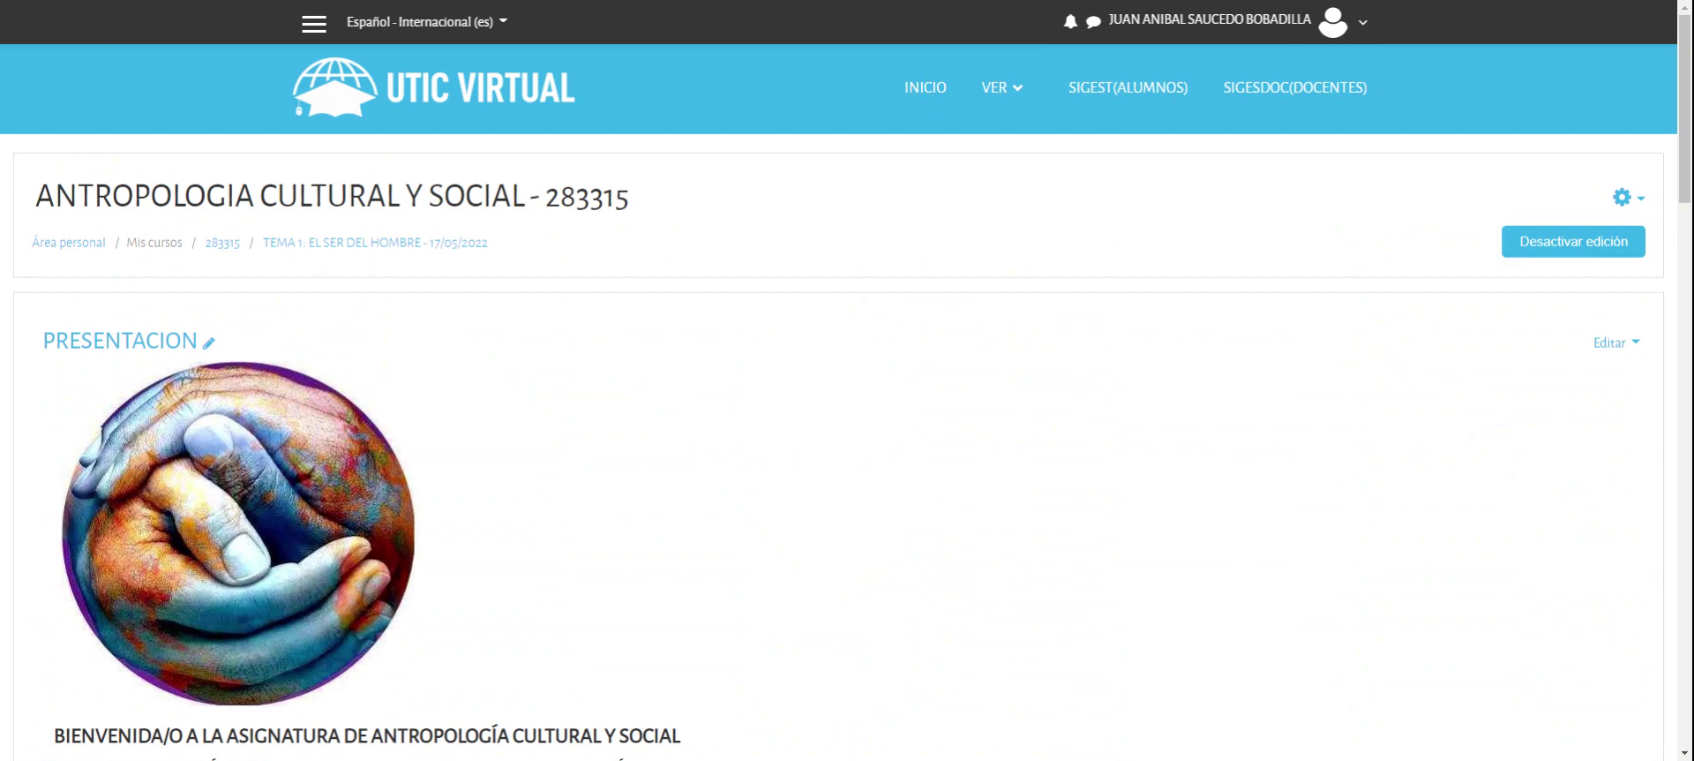
scroll(847, 397, down, 5)
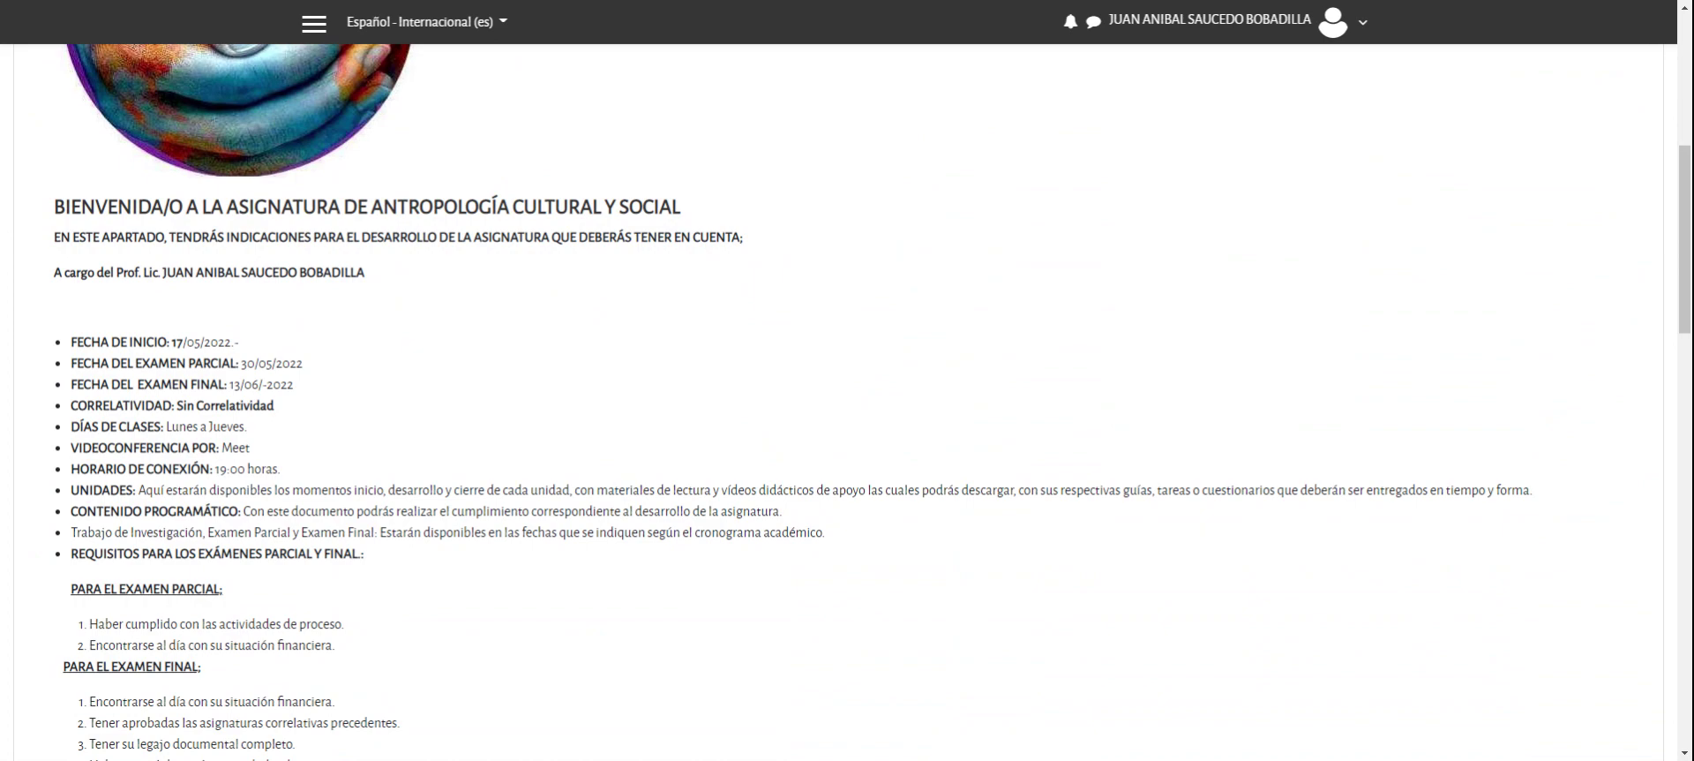
scroll(362, 488, down, 7)
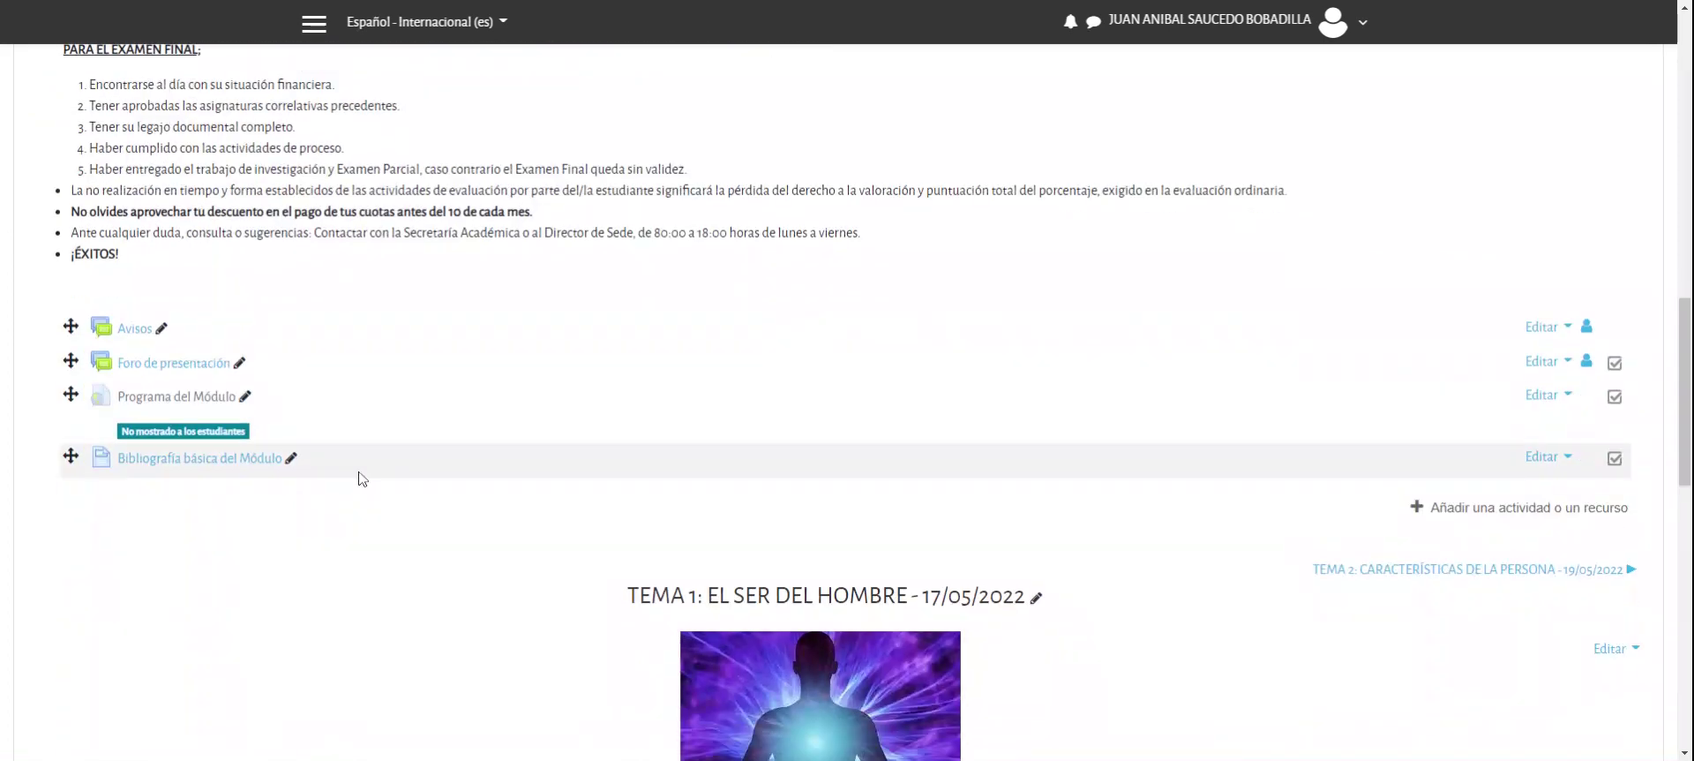
scroll(340, 473, down, 8)
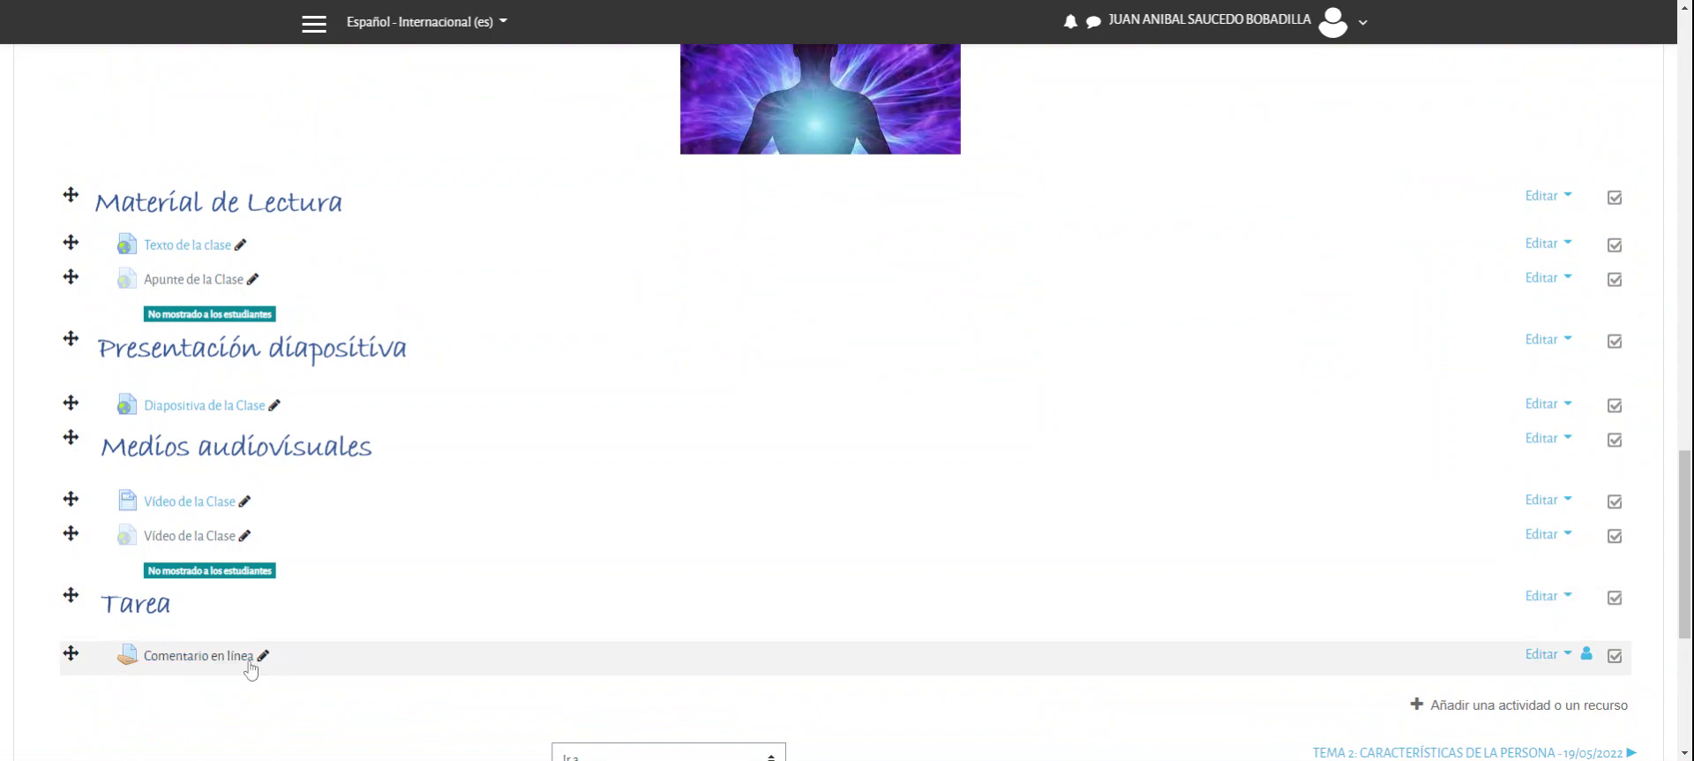
click(221, 661)
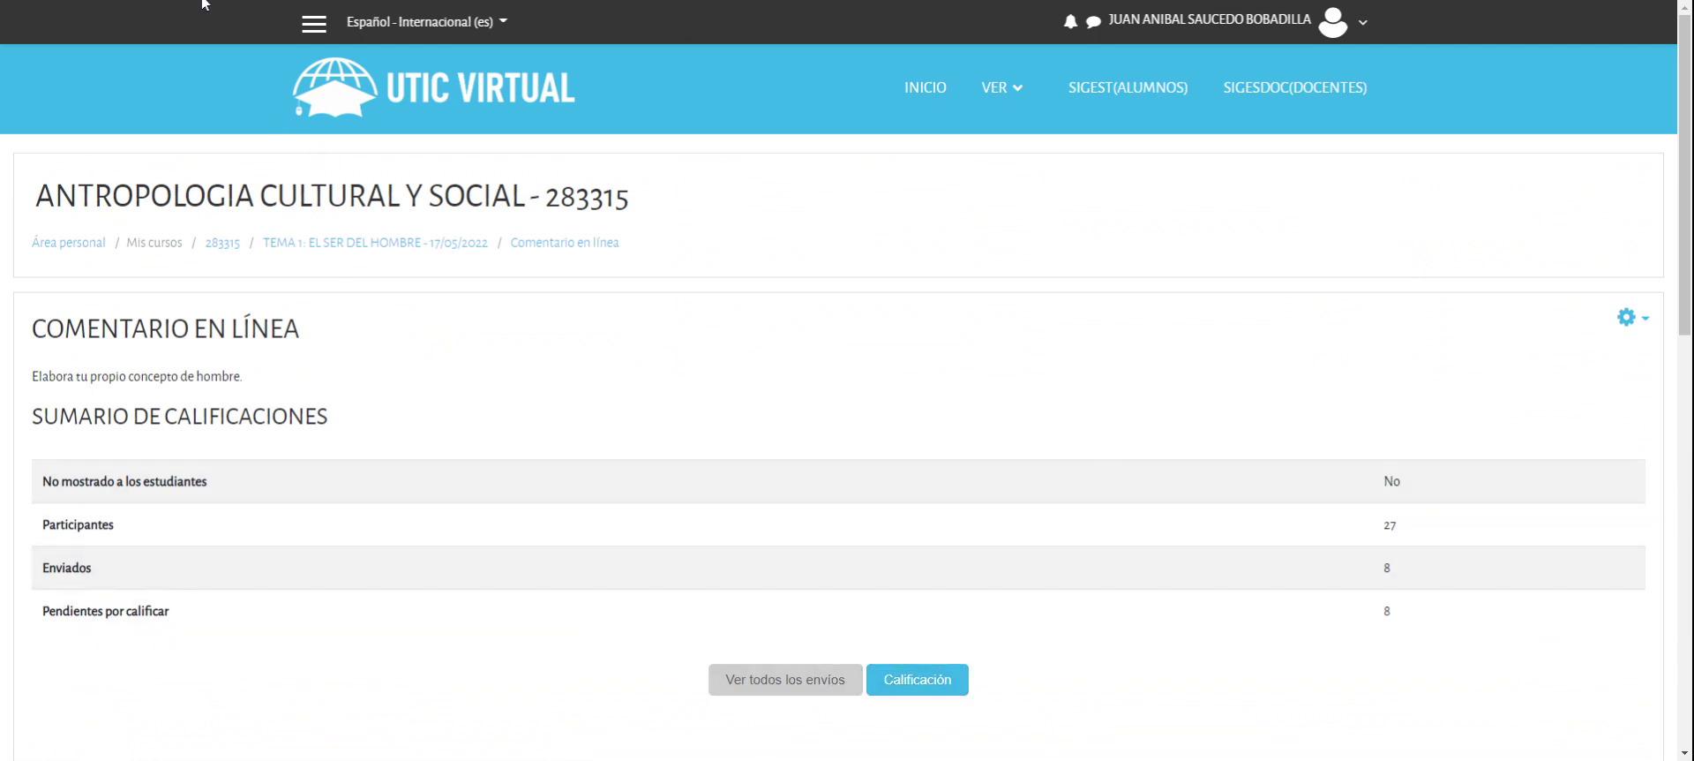
Return to the Tema 1 page and review its class resources and the course presentation.
key(alt+Left)
scroll(786, 292, down, 5)
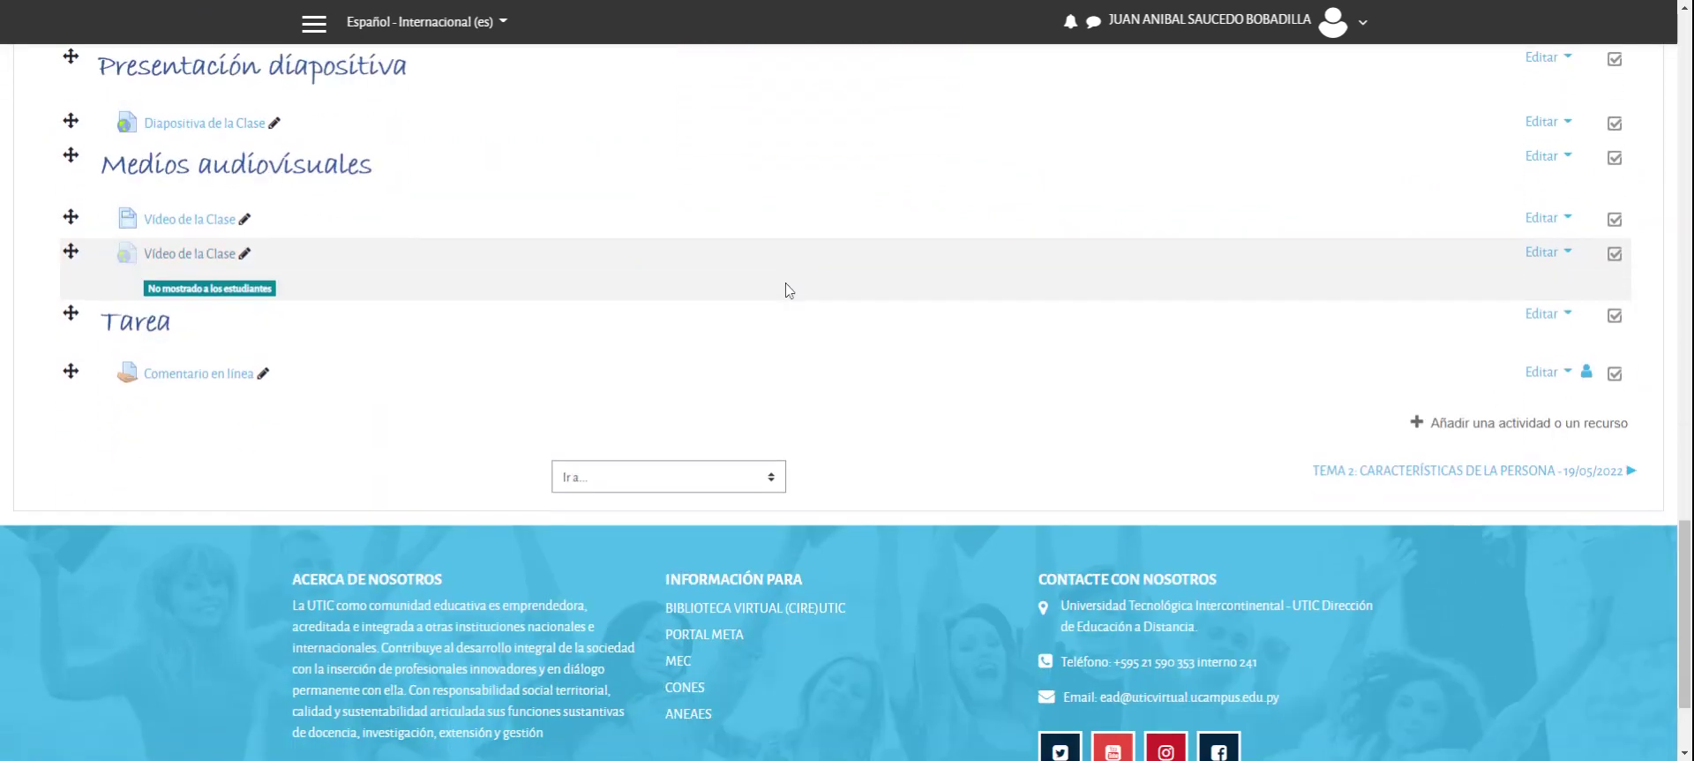
scroll(800, 265, up, 5)
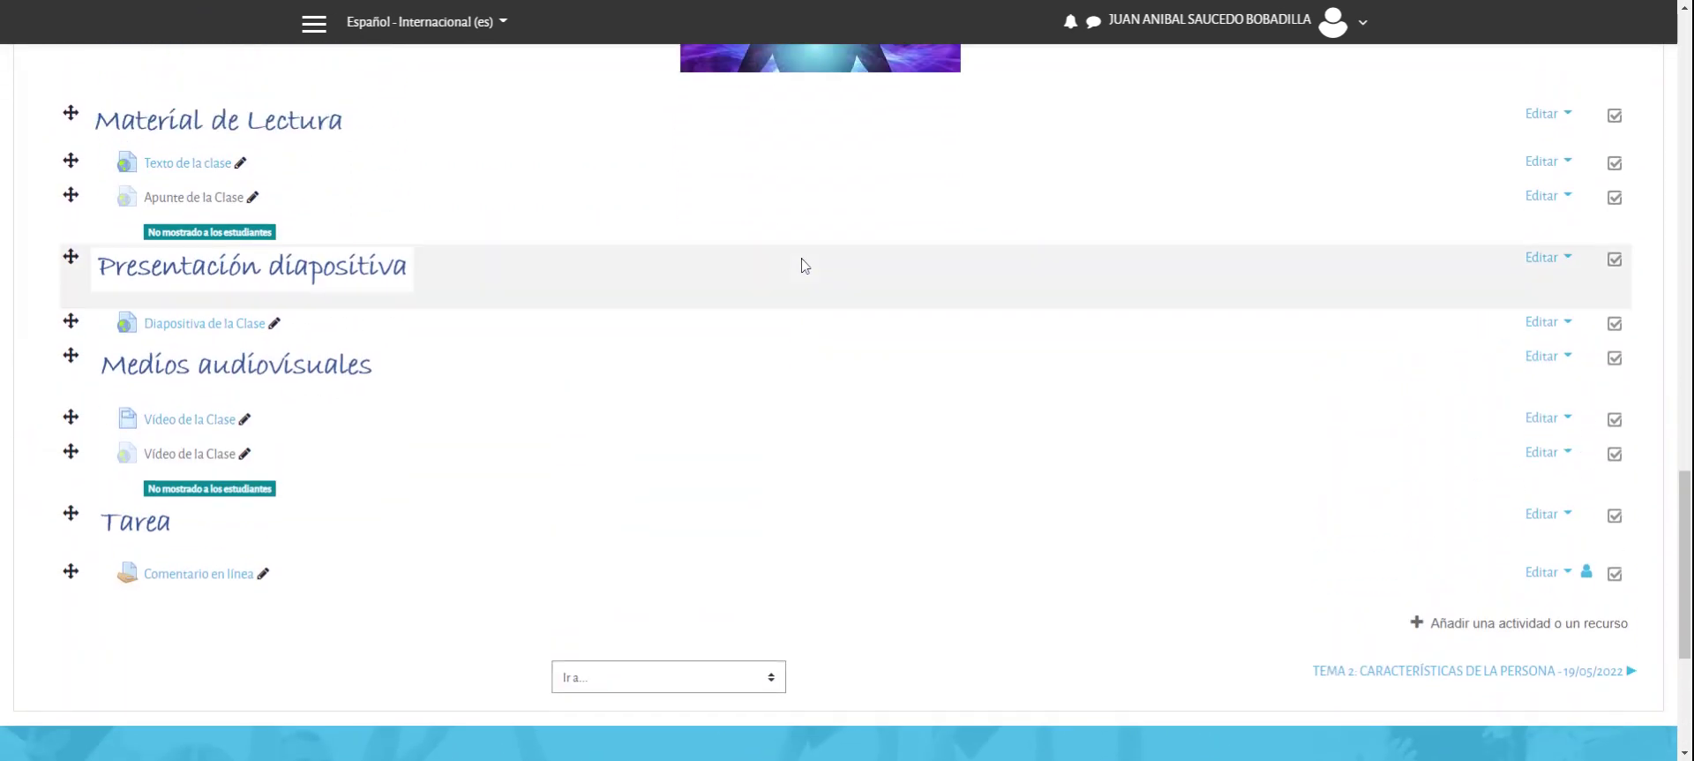
scroll(810, 265, up, 10)
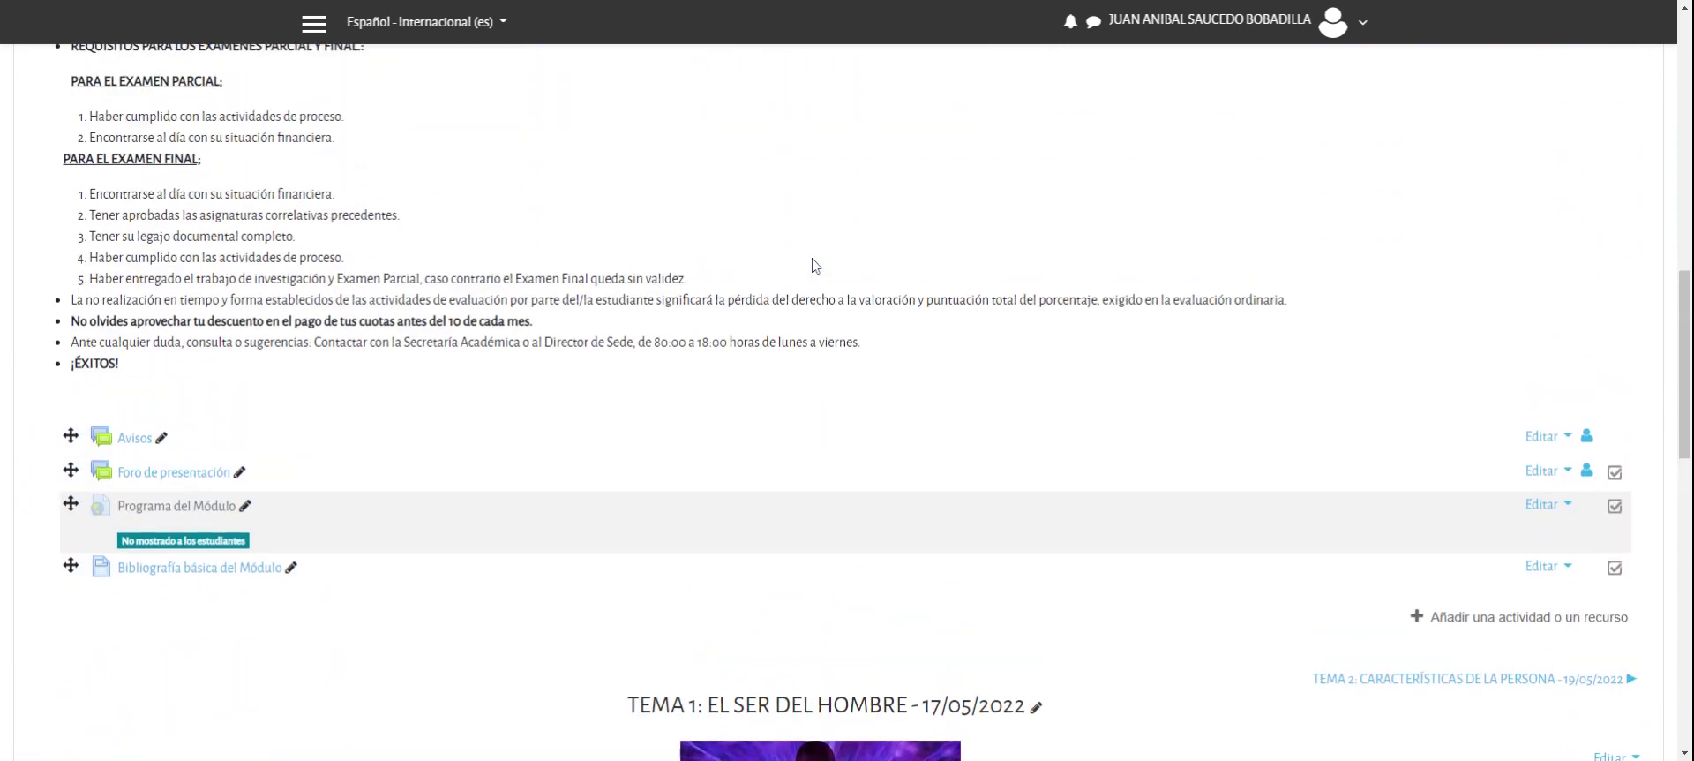
scroll(814, 265, up, 2)
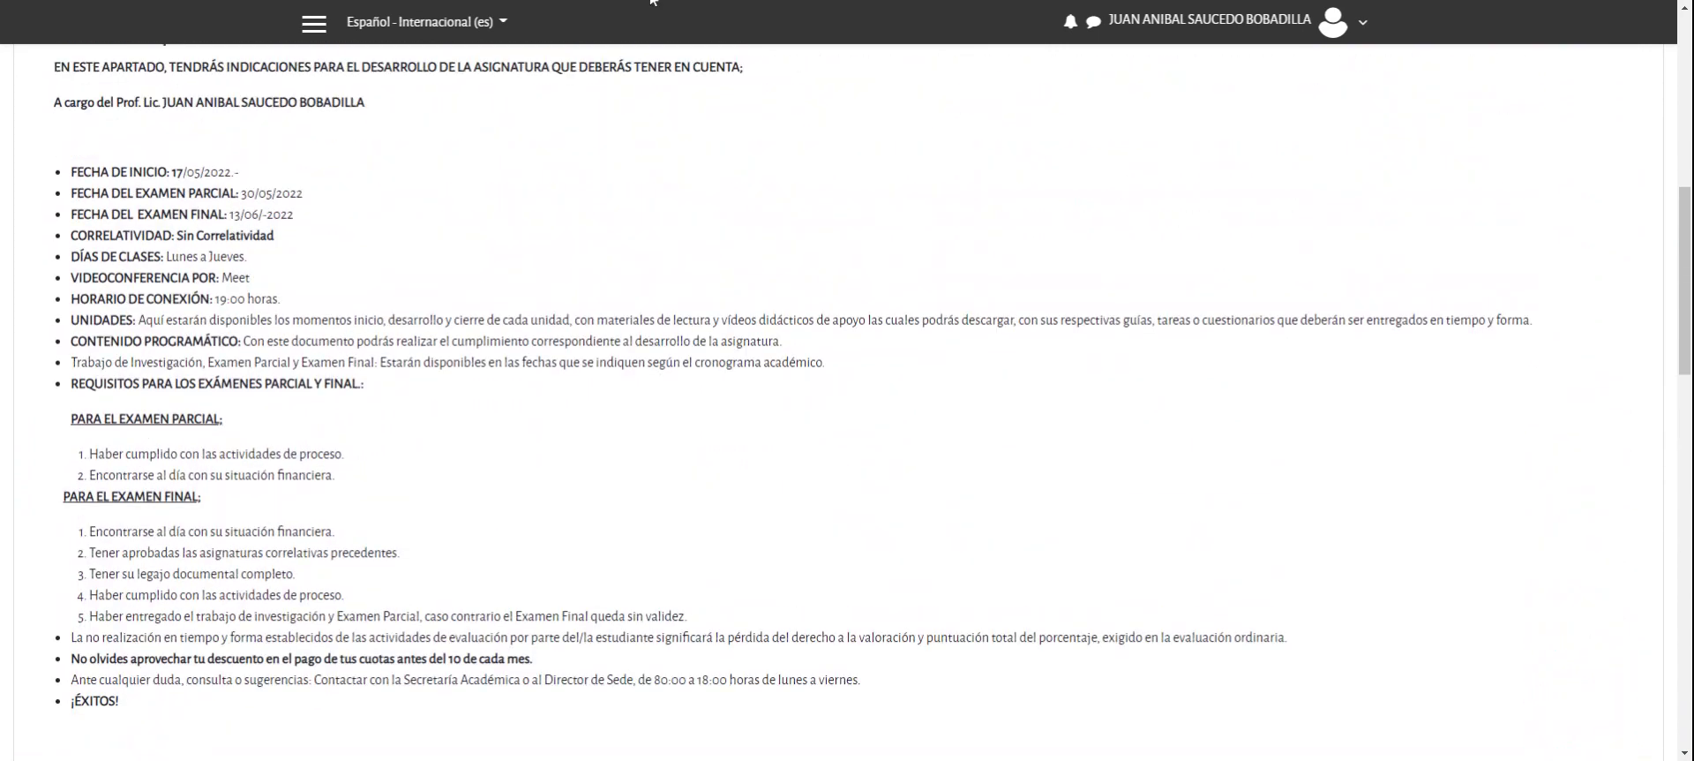